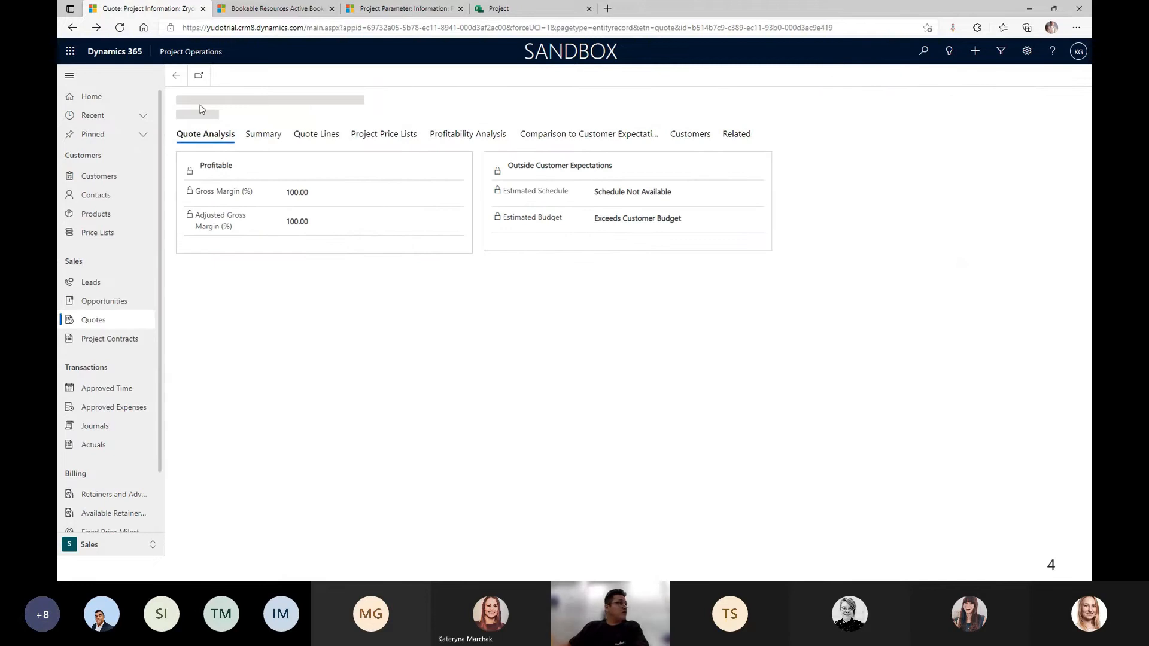
Open the Time and Material quote line Zrycon Yudo T&M from the quote's project-based lines
{"action": "left_click", "coordinate": [273, 171]}
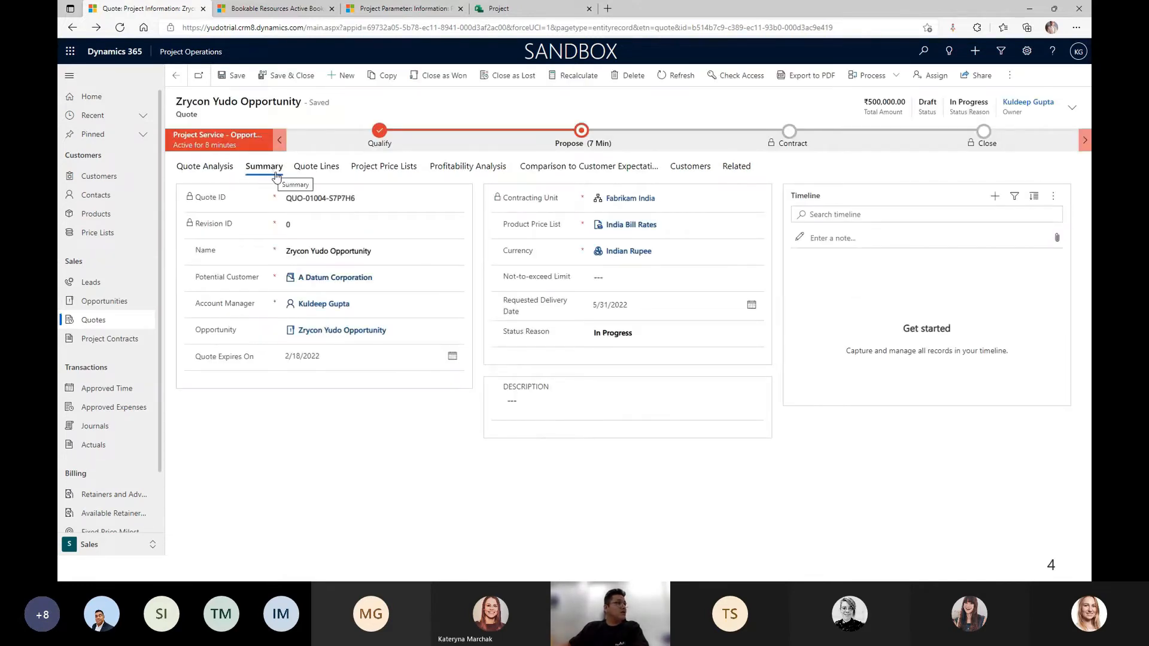
{"action": "left_click", "coordinate": [316, 170]}
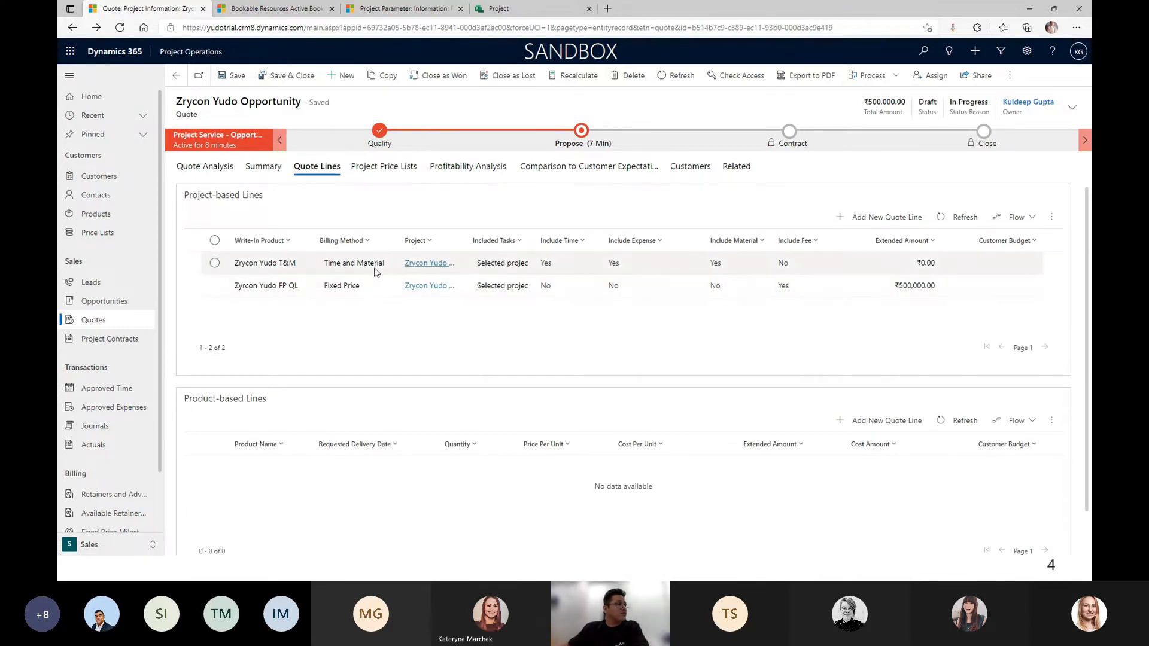
{"action": "double_click", "coordinate": [371, 265]}
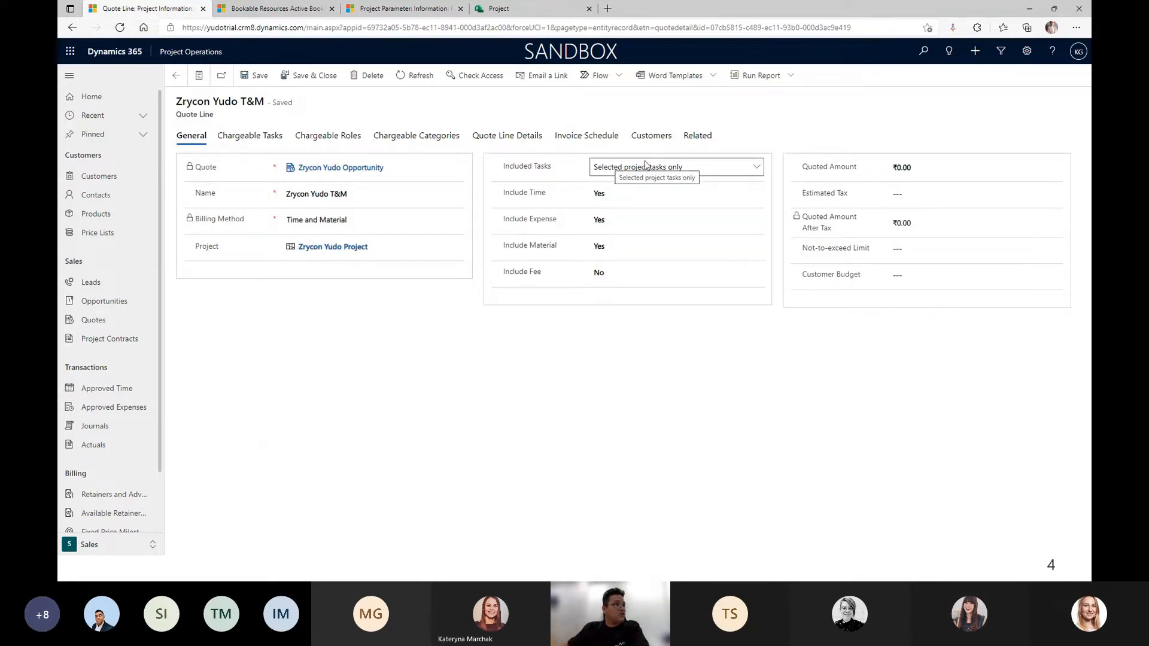
Open the quote line's linked project, Zrycon Yudo Project, and show its task billing setup
{"action": "left_click", "coordinate": [337, 248]}
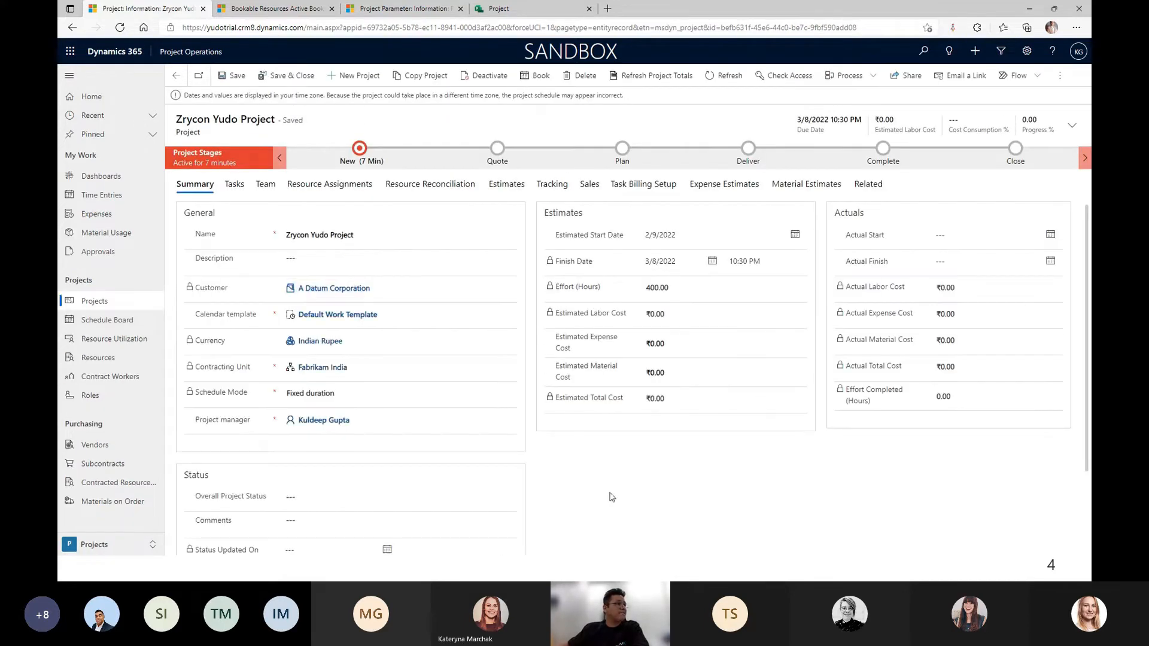
{"action": "left_click", "coordinate": [641, 187]}
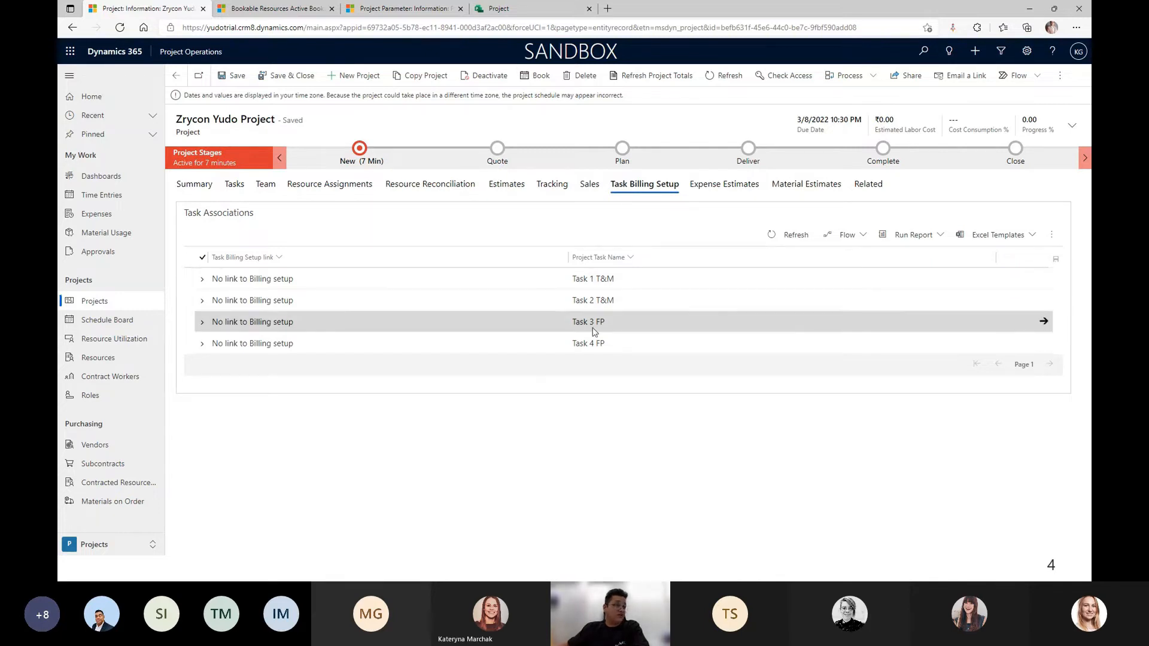
{"action": "scroll", "coordinate": [600, 329], "scroll_direction": "down", "scroll_amount": 1}
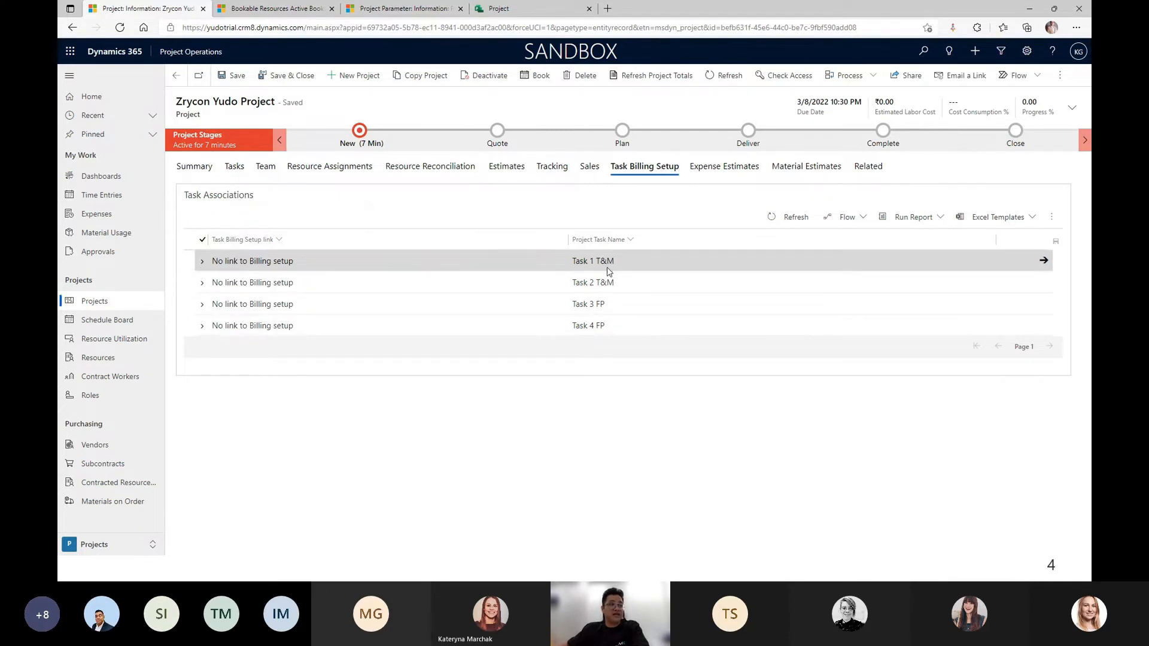
Associate Task 1 T&M with the quote line Zrycon Yudo T&M as chargeable
{"action": "left_click", "coordinate": [202, 262]}
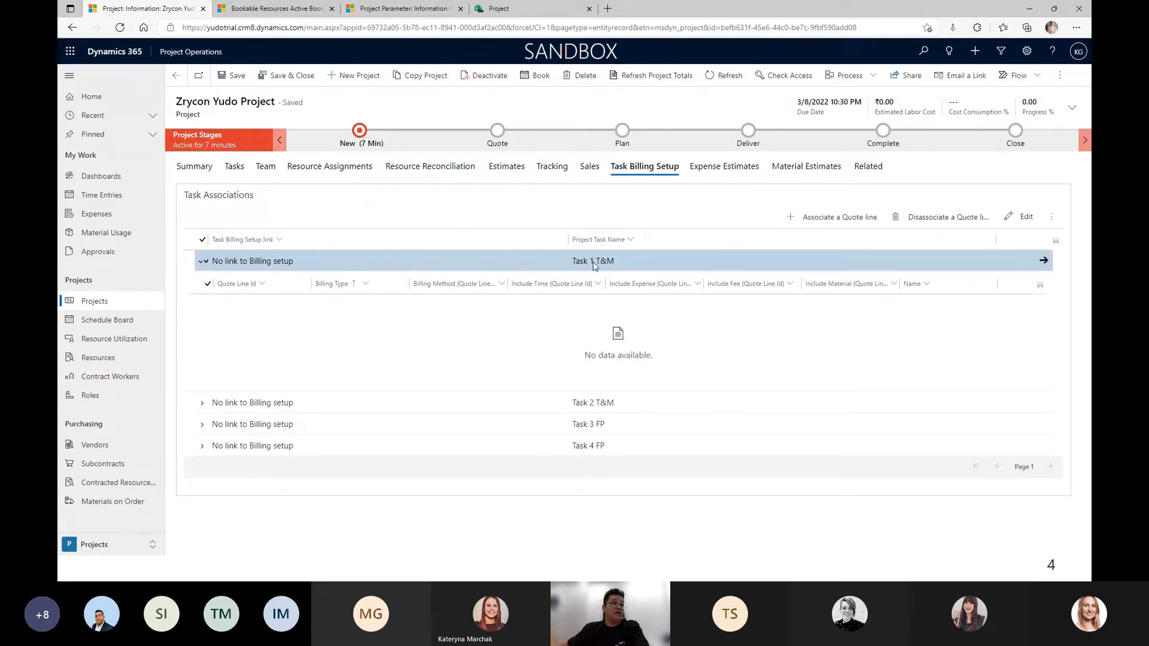
{"action": "left_click", "coordinate": [821, 218]}
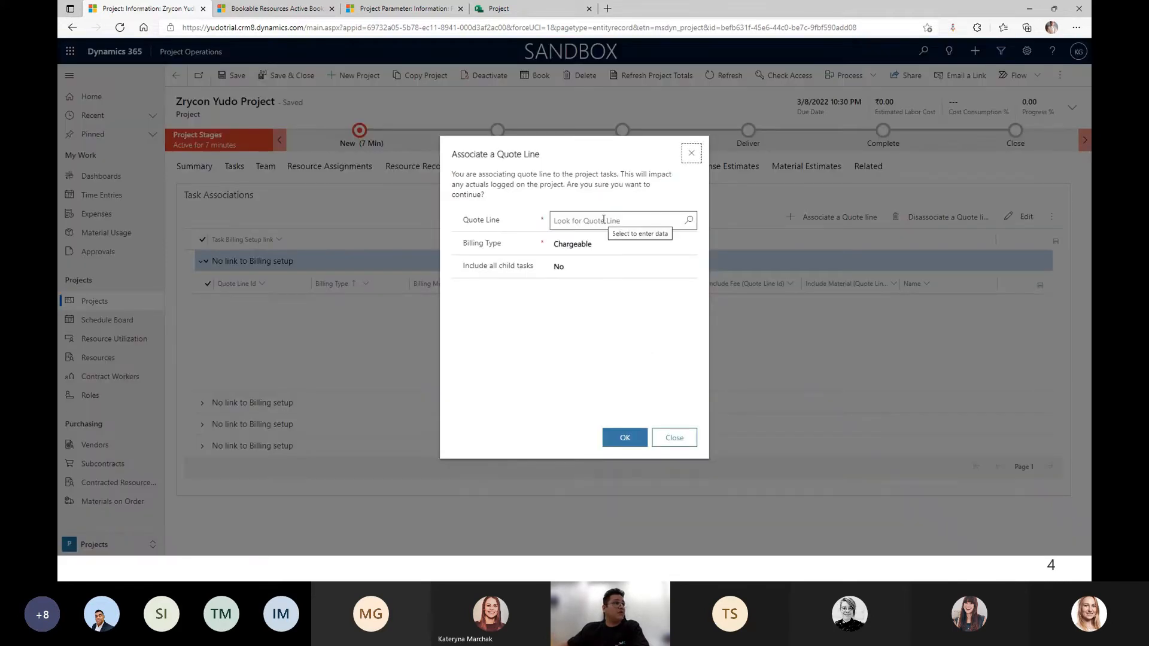
{"action": "left_click", "coordinate": [603, 220]}
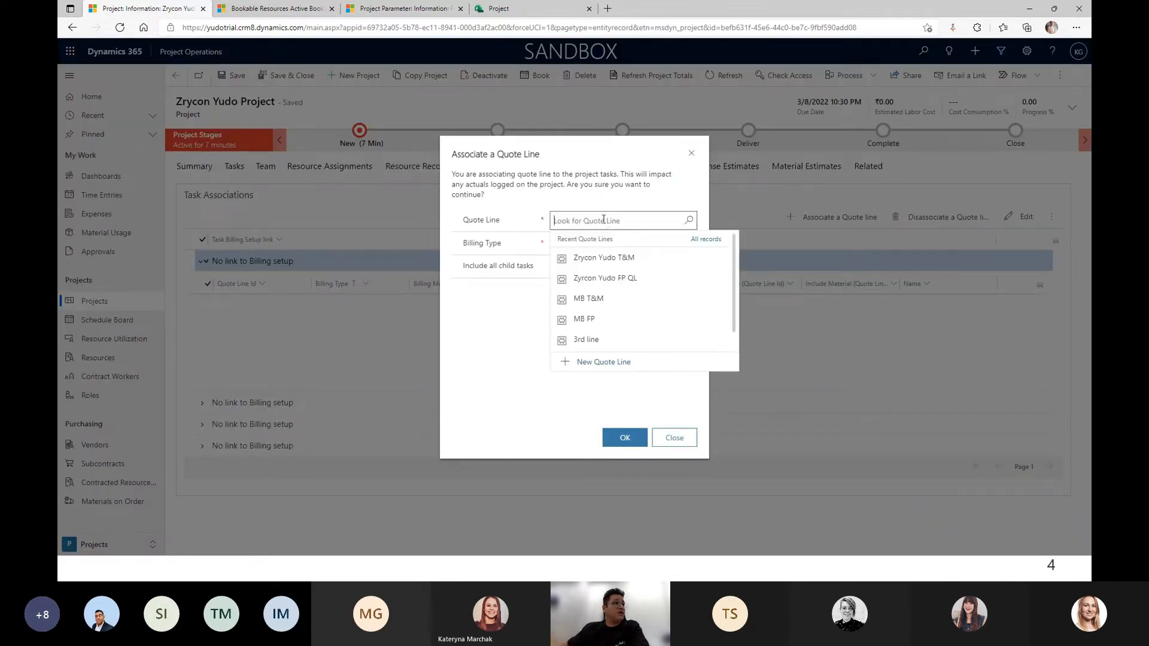
{"action": "left_click", "coordinate": [609, 259]}
{"action": "left_click", "coordinate": [618, 446]}
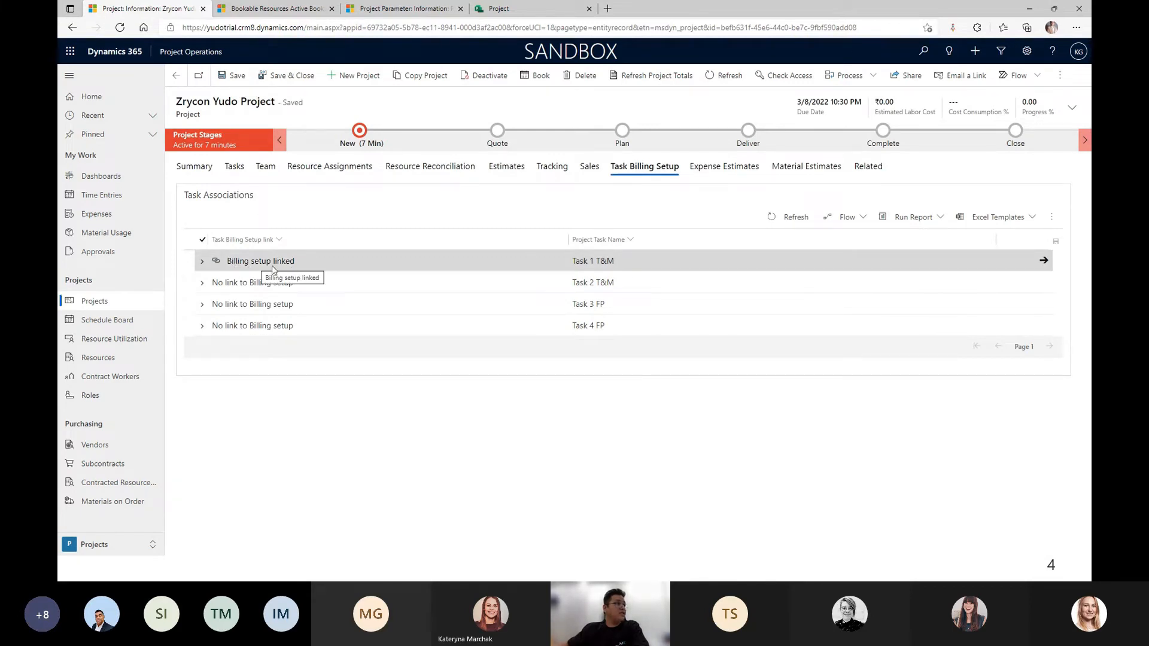
Associate Task 2 T&M with the quote line Zrycon Yudo T&M as chargeable
{"action": "left_click", "coordinate": [202, 282]}
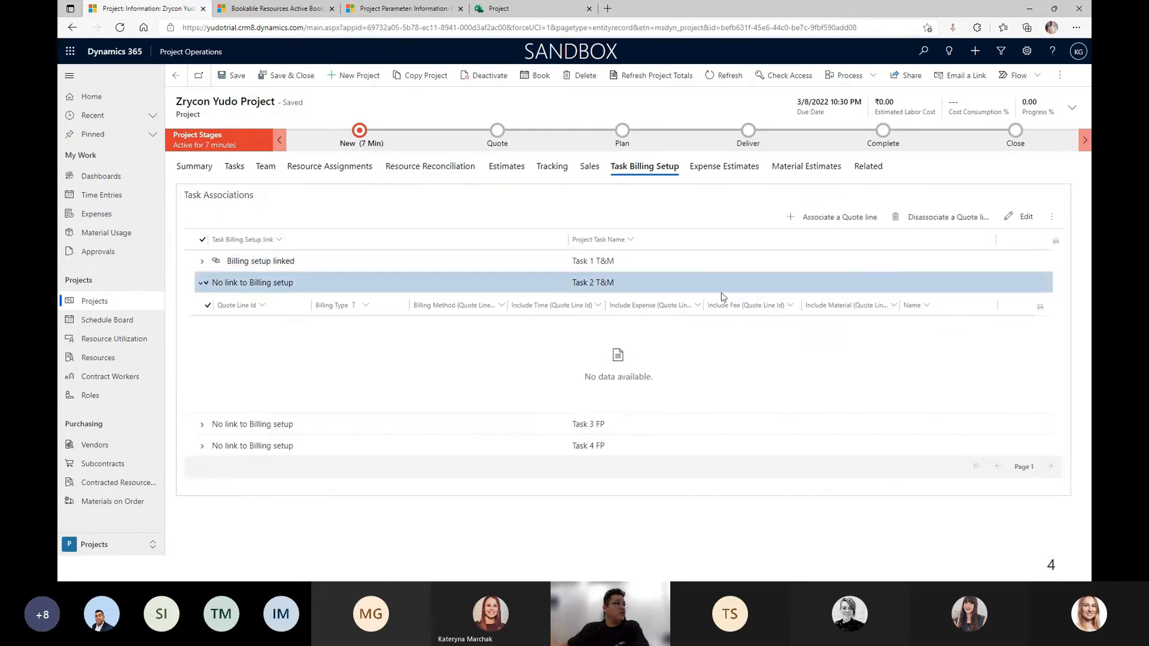
{"action": "left_click", "coordinate": [825, 217]}
{"action": "left_click", "coordinate": [589, 221]}
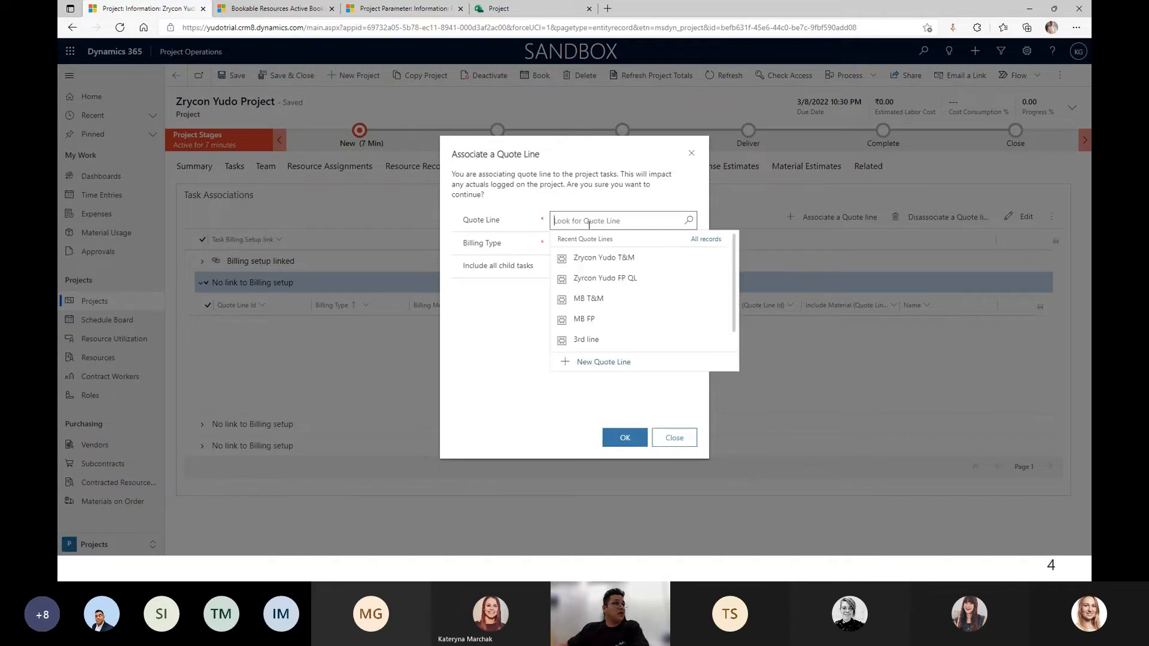
{"action": "left_click", "coordinate": [595, 258]}
{"action": "left_click", "coordinate": [640, 437]}
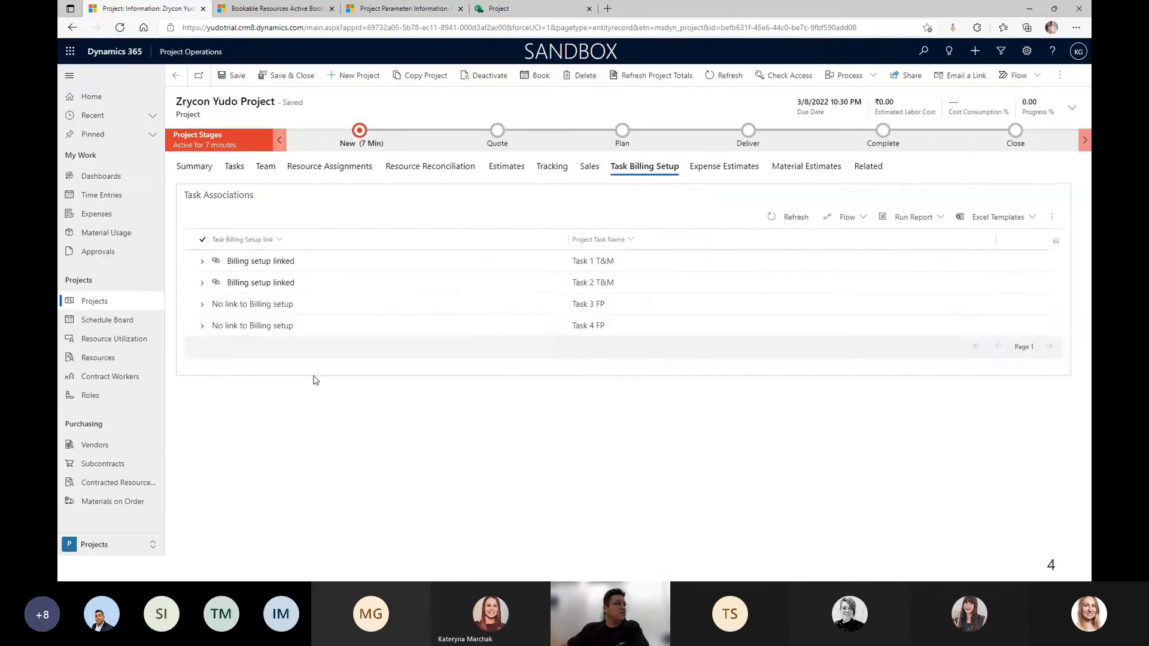
Associate Task 3 FP with the fixed-price quote line Zyrcon Yudo FP QL as chargeable
{"action": "left_click", "coordinate": [202, 304]}
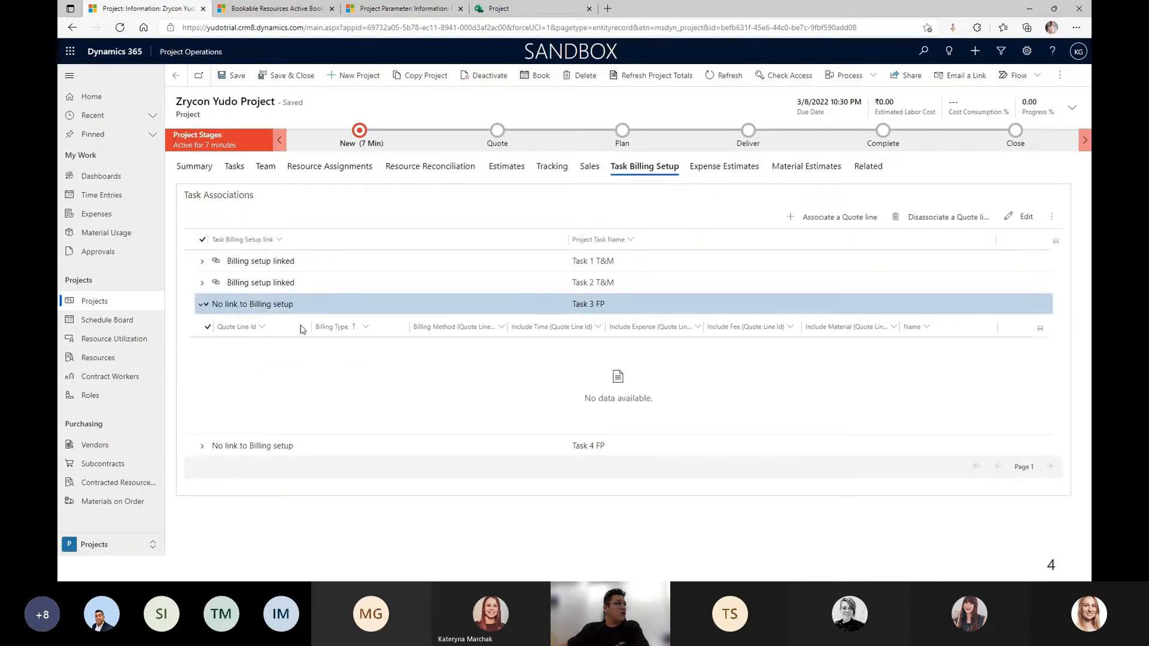
{"action": "left_click", "coordinate": [802, 218]}
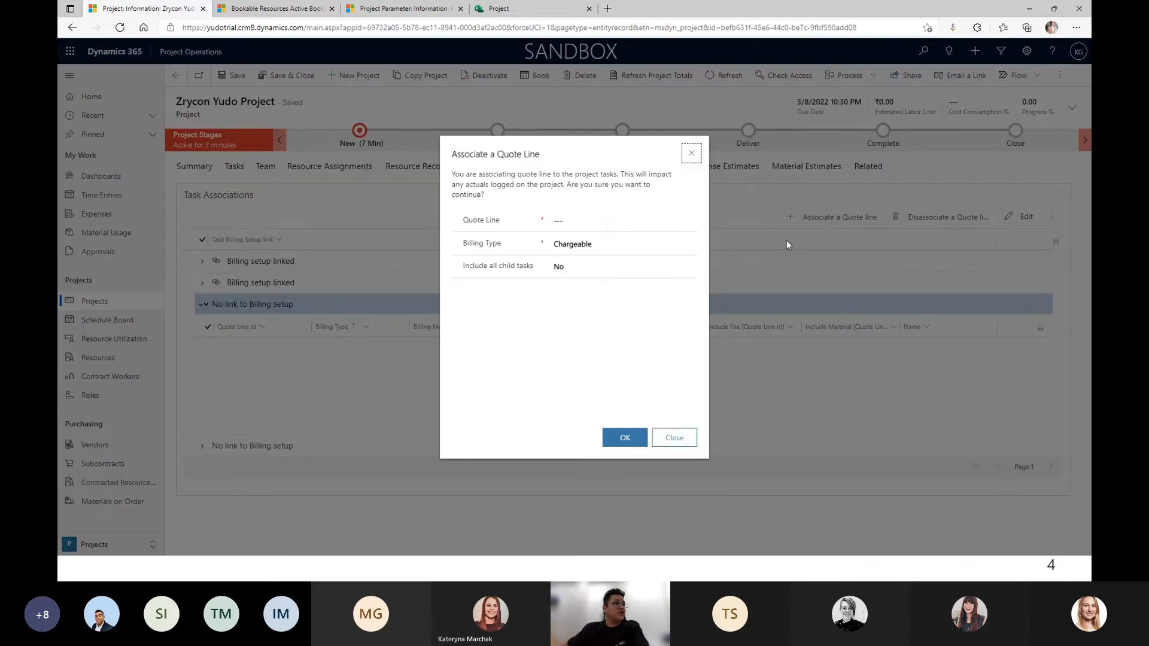
{"action": "left_click", "coordinate": [623, 220]}
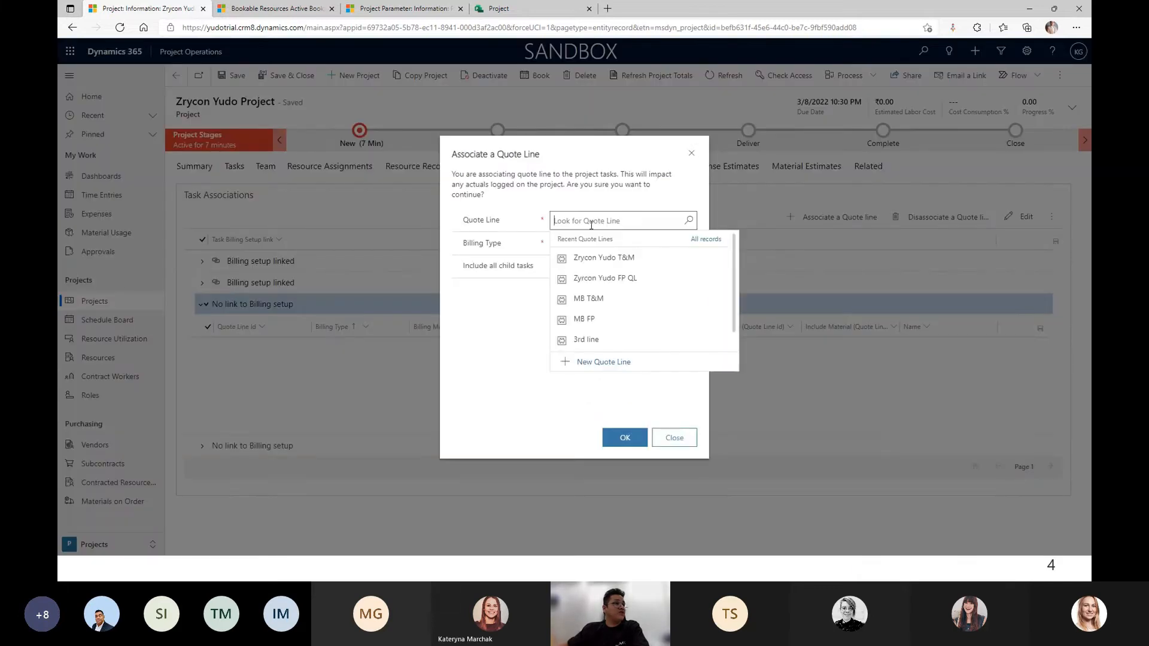
{"action": "left_click", "coordinate": [598, 279]}
{"action": "left_click", "coordinate": [618, 440]}
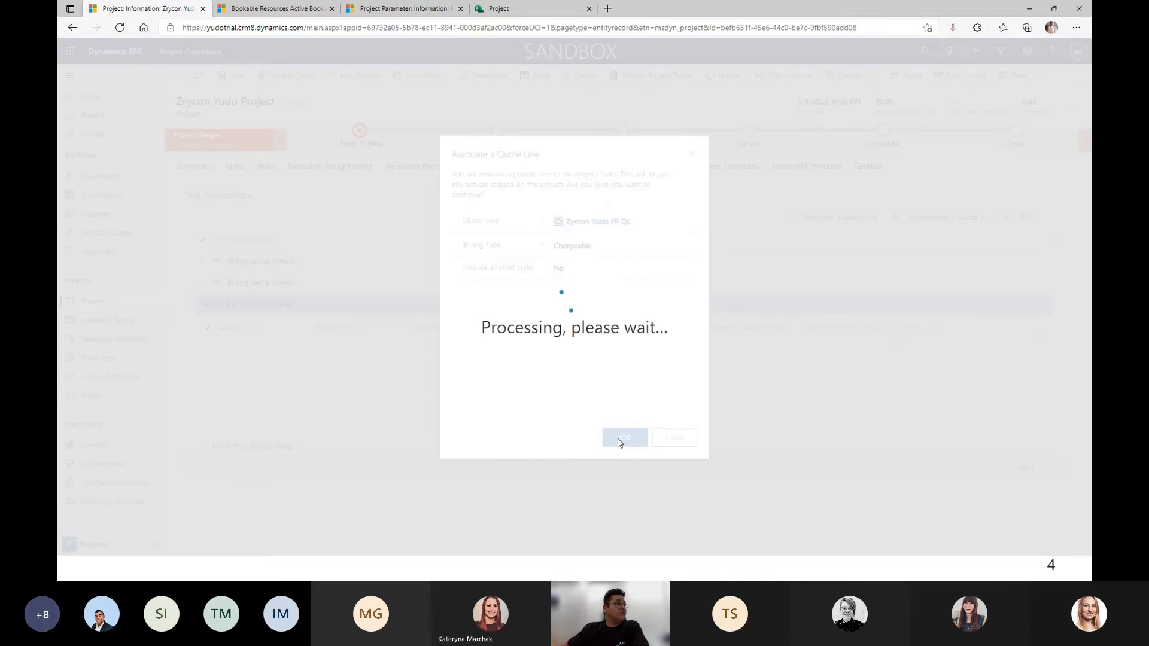
Associate Task 4 FP with the fixed-price quote line Zyrcon Yudo FP QL
{"action": "left_click", "coordinate": [215, 327]}
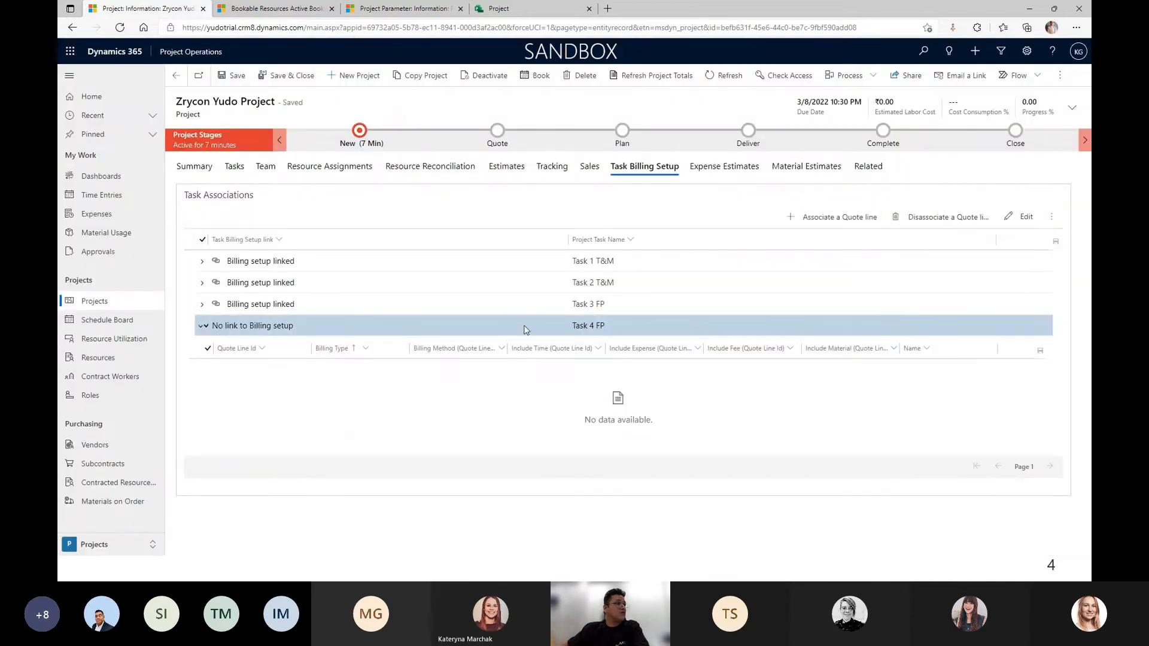
{"action": "left_click", "coordinate": [831, 217]}
{"action": "left_click", "coordinate": [571, 225]}
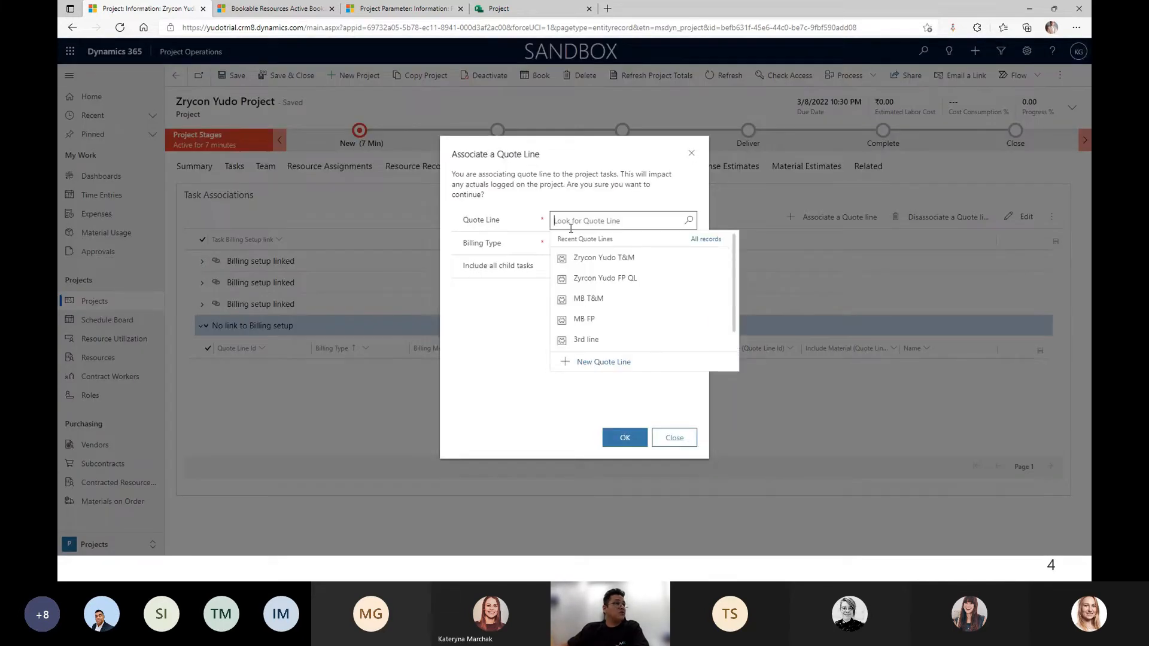
{"action": "left_click", "coordinate": [600, 282]}
{"action": "left_click", "coordinate": [620, 438]}
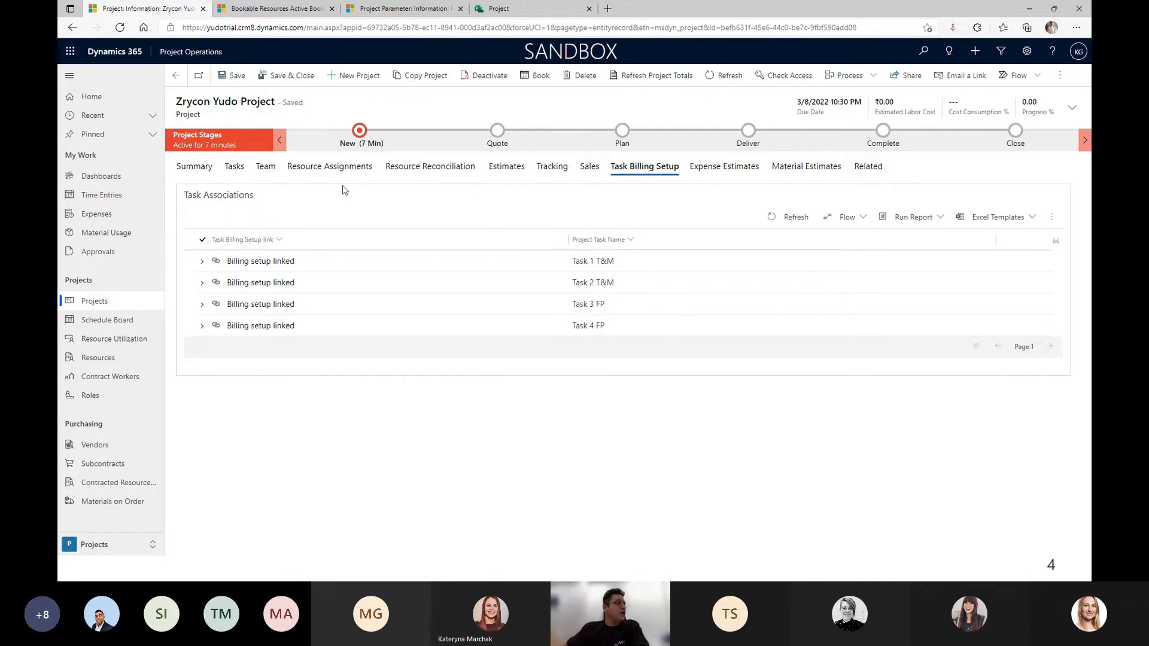
Return to the Zrycon Yudo T&M quote line and import its quote line details from the project estimates
{"action": "left_click", "coordinate": [177, 78]}
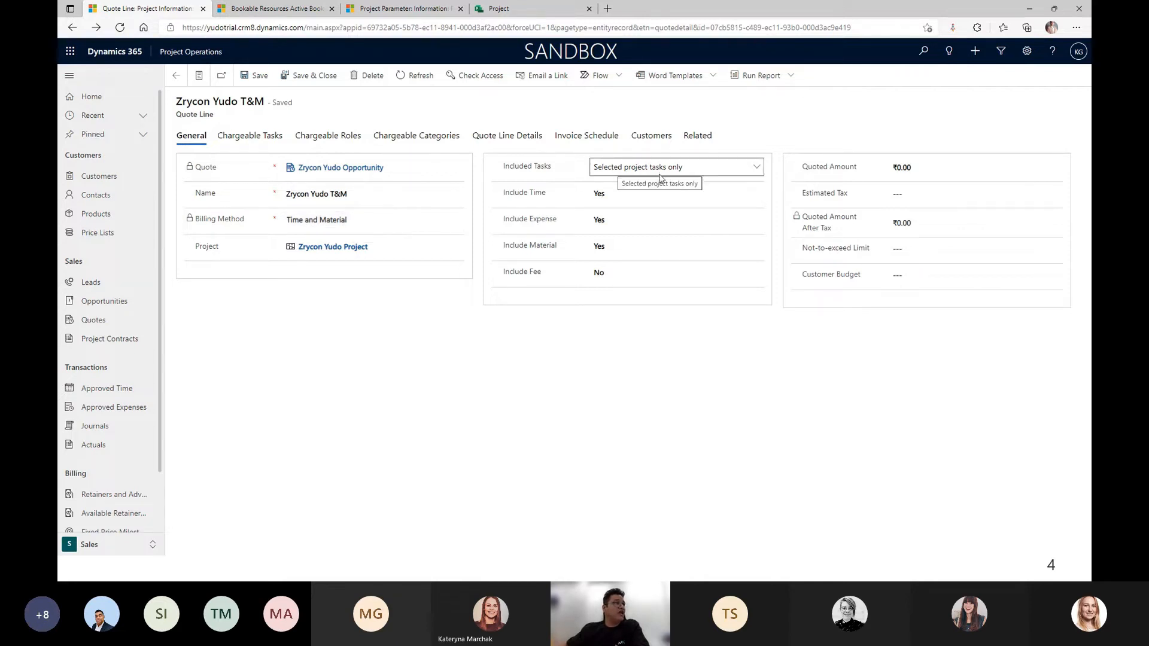
{"action": "left_click", "coordinate": [517, 137]}
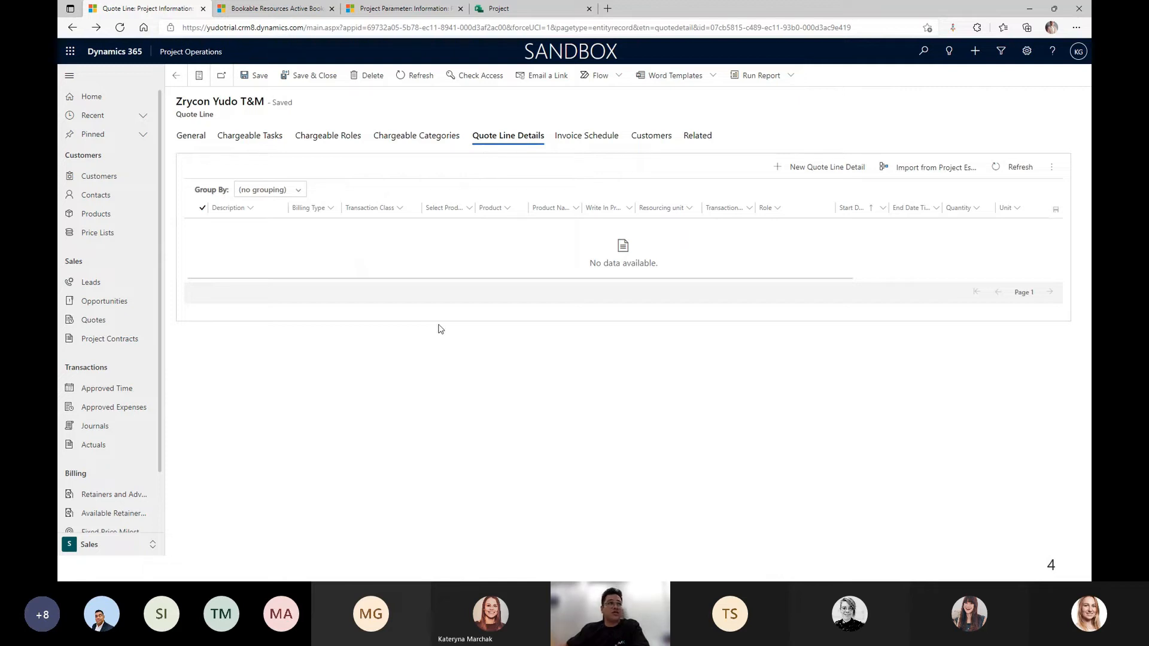
{"action": "left_click", "coordinate": [923, 174]}
{"action": "left_click", "coordinate": [624, 435]}
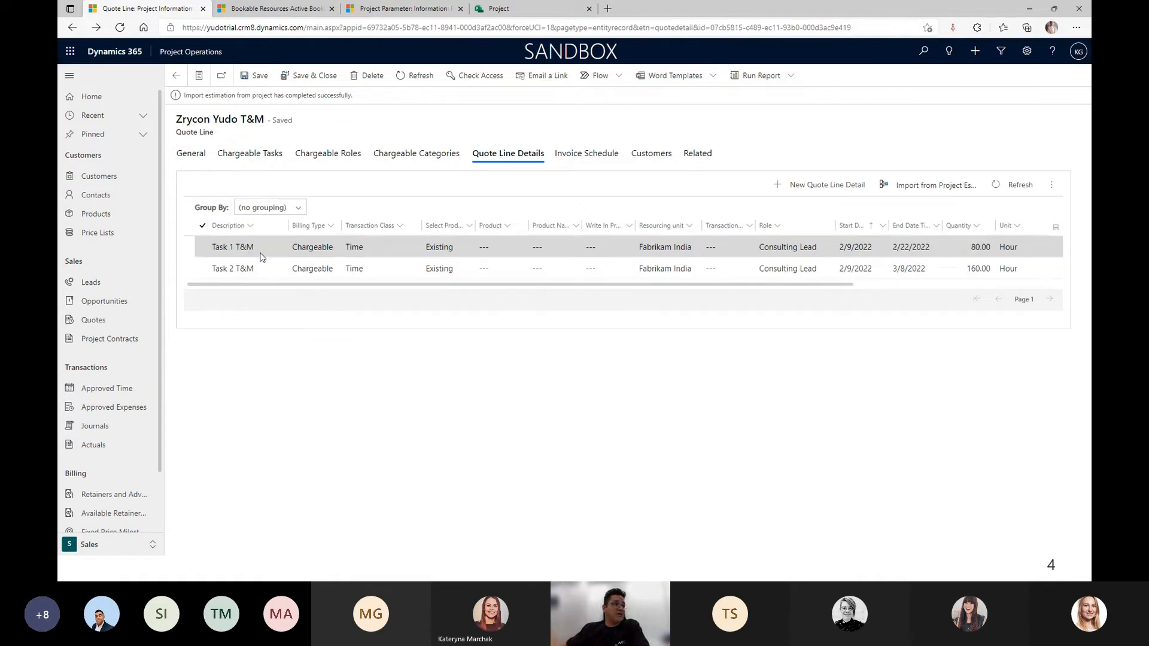
Review the prices and amounts of the imported quote line details and the quote line's overall quoted amount
{"action": "left_click_drag", "start_coordinate": [553, 285], "coordinate": [762, 289]}
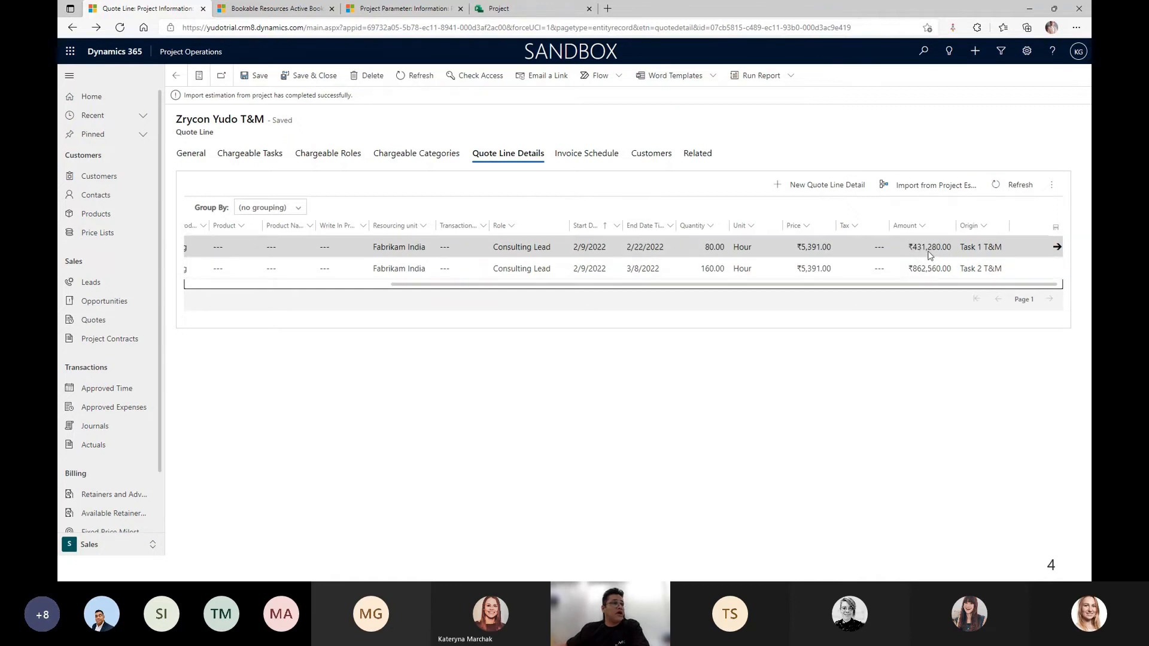
{"action": "left_click_drag", "start_coordinate": [843, 287], "coordinate": [639, 288]}
{"action": "left_click", "coordinate": [186, 157]}
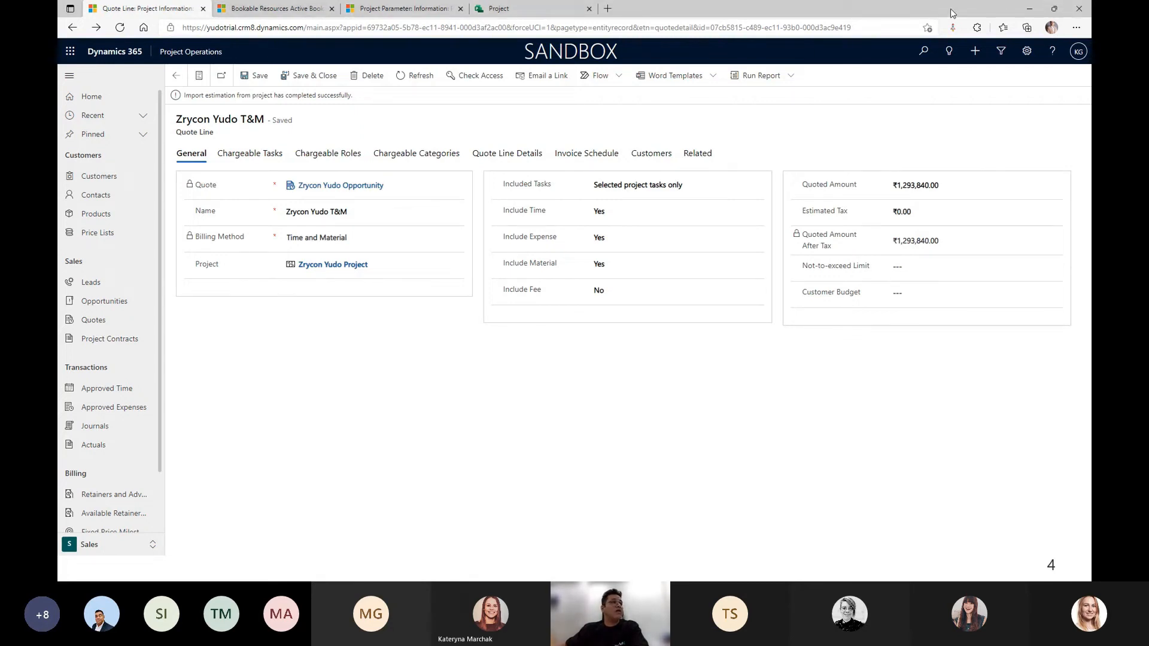
Switch to the slide show and advance to the first point of the slide "1 contract with multiple projects associated"
{"action": "left_click", "coordinate": [1029, 9]}
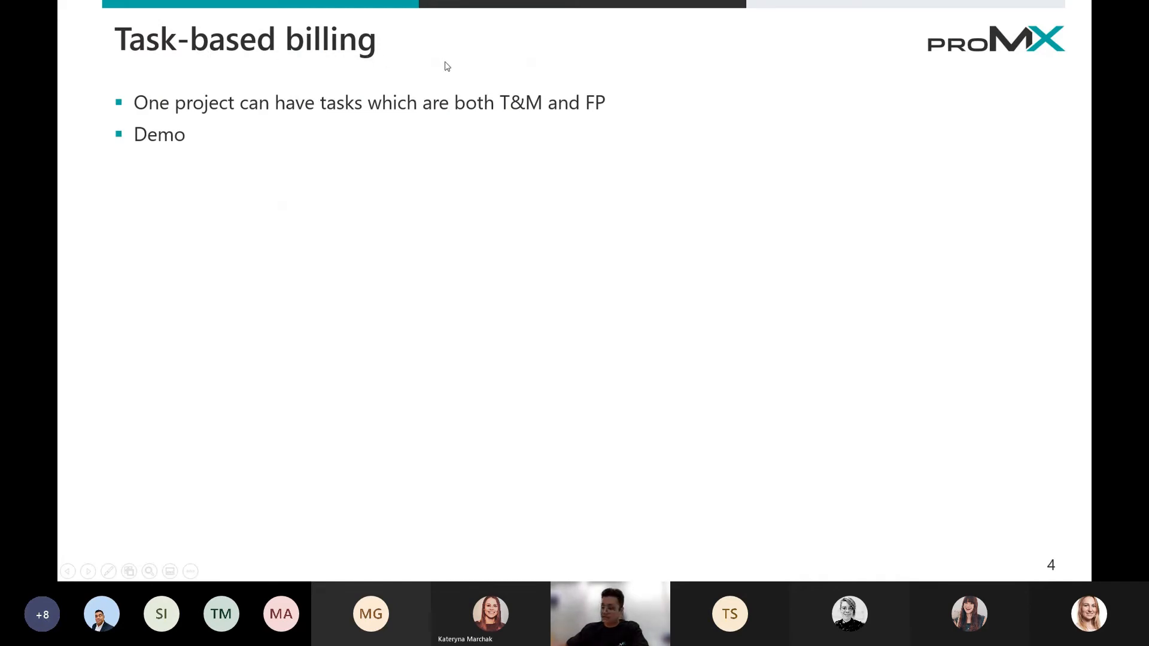
{"action": "key", "text": "Right"}
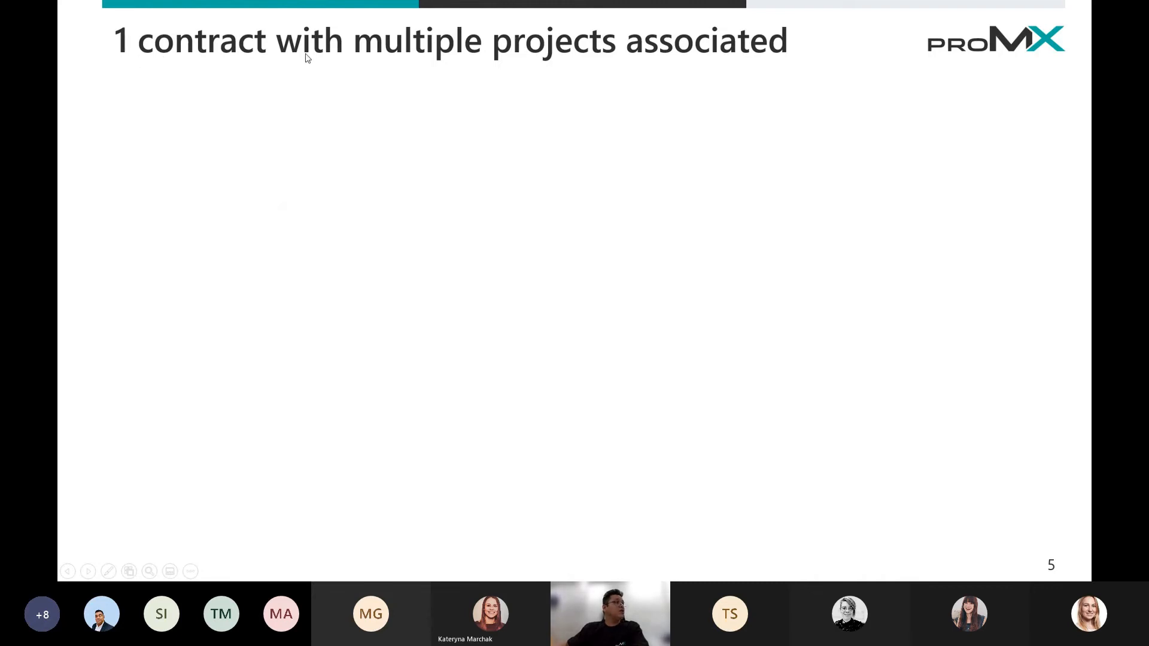
{"action": "left_click", "coordinate": [746, 45]}
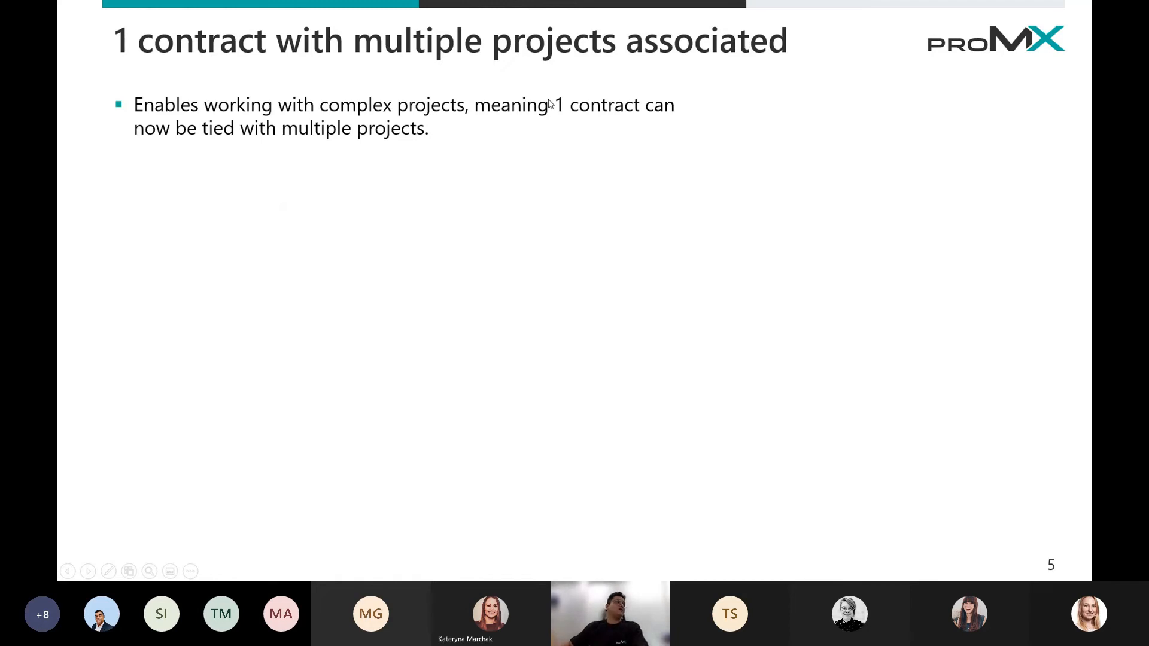